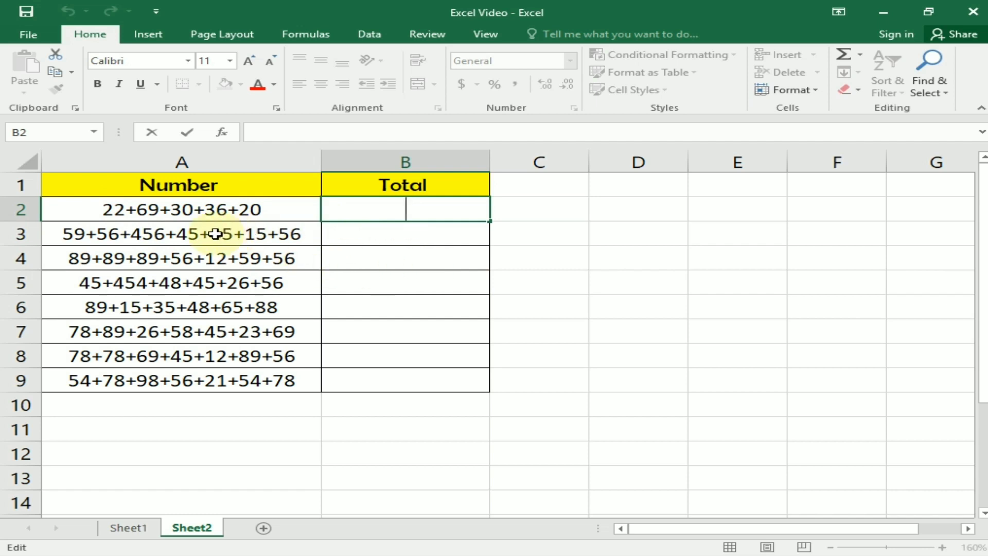
Enter =SUM(A2) in Sheet2's B2, which returns 0 for A2's plus-joined numbers
{"action": "left_click", "coordinate": [114, 209]}
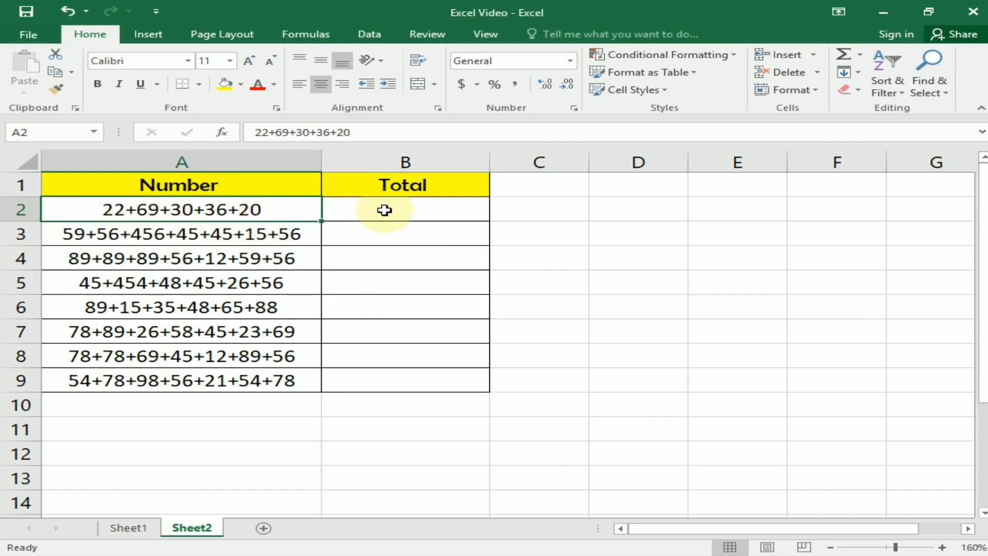
{"action": "left_click", "coordinate": [400, 248]}
{"action": "left_click", "coordinate": [408, 210]}
{"action": "type", "text": "="}
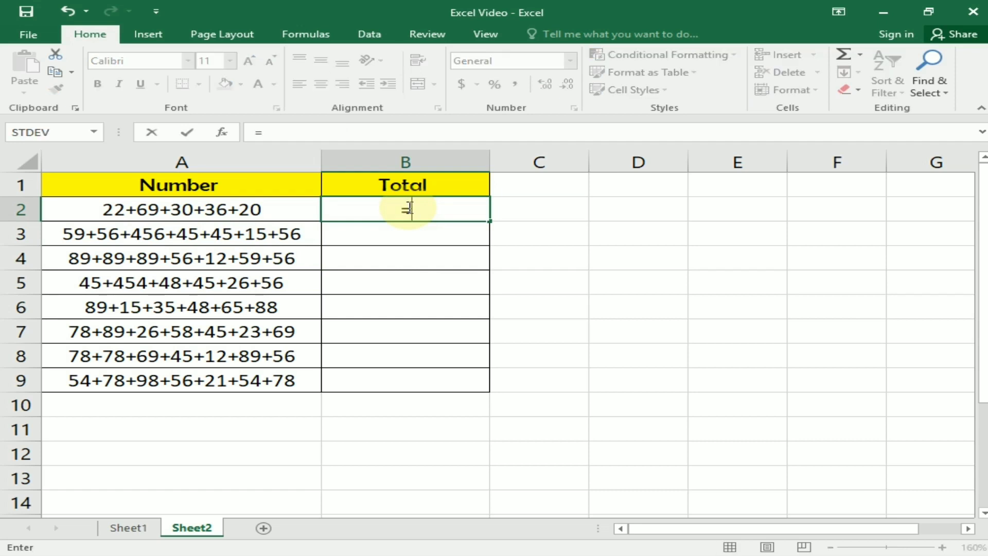
{"action": "type", "text": "sum("}
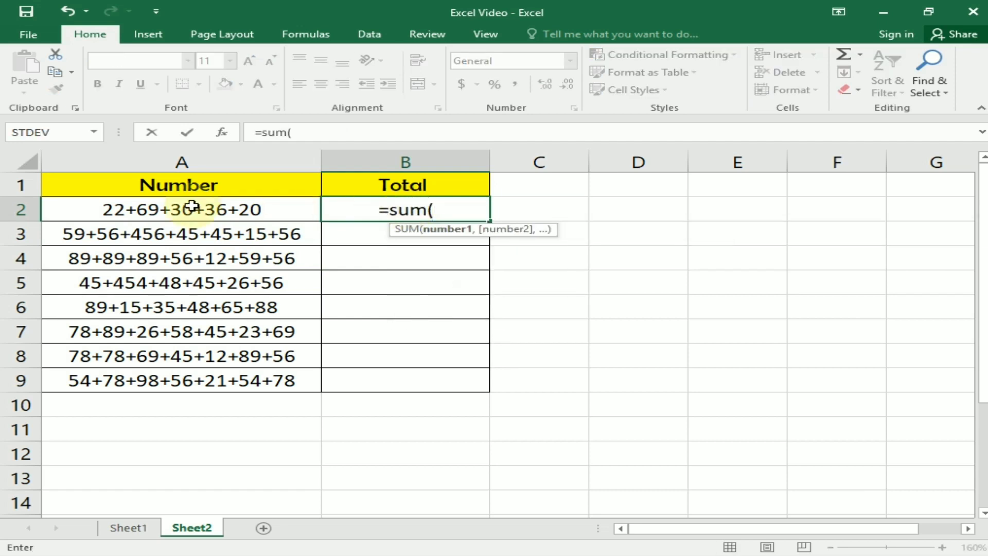
{"action": "left_click", "coordinate": [229, 206]}
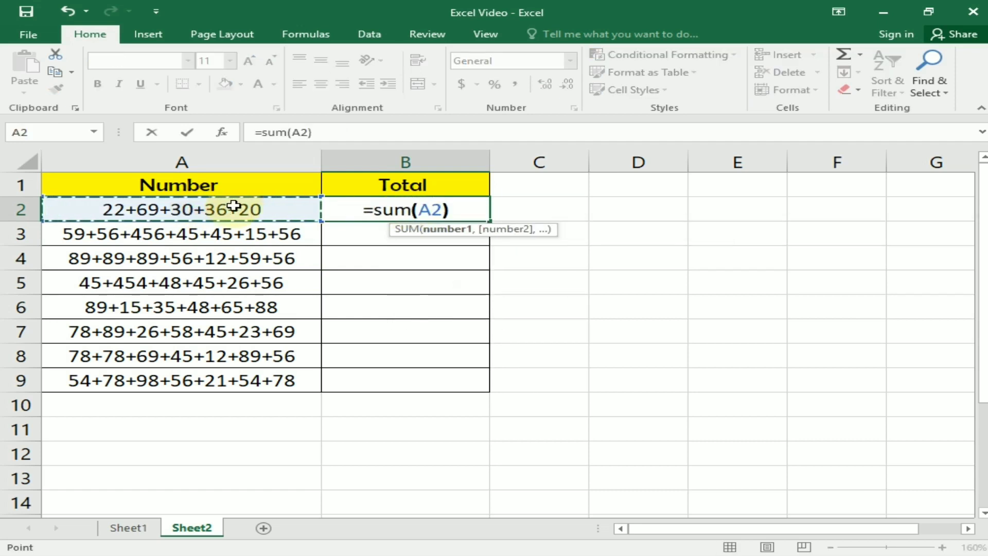
{"action": "key", "text": "Return"}
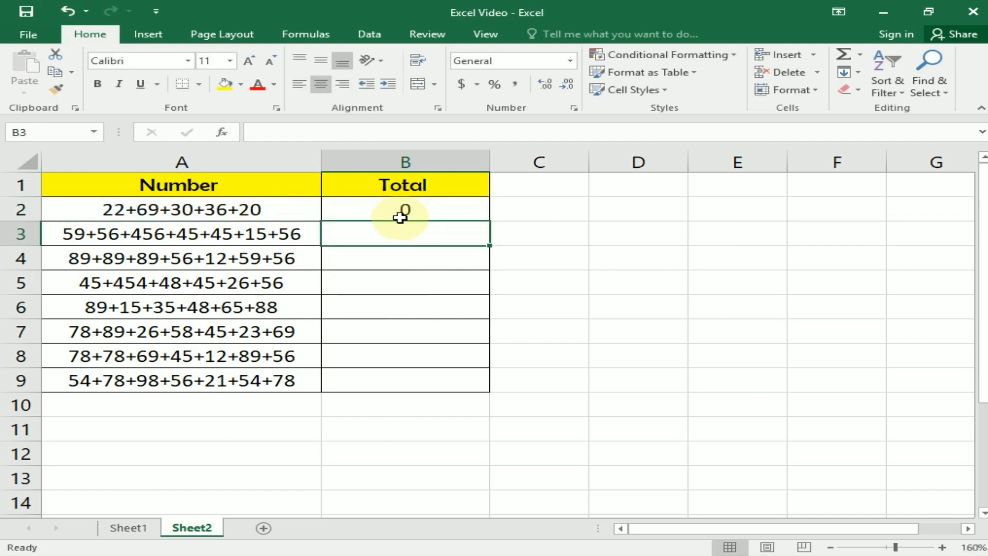
{"action": "left_click", "coordinate": [506, 210]}
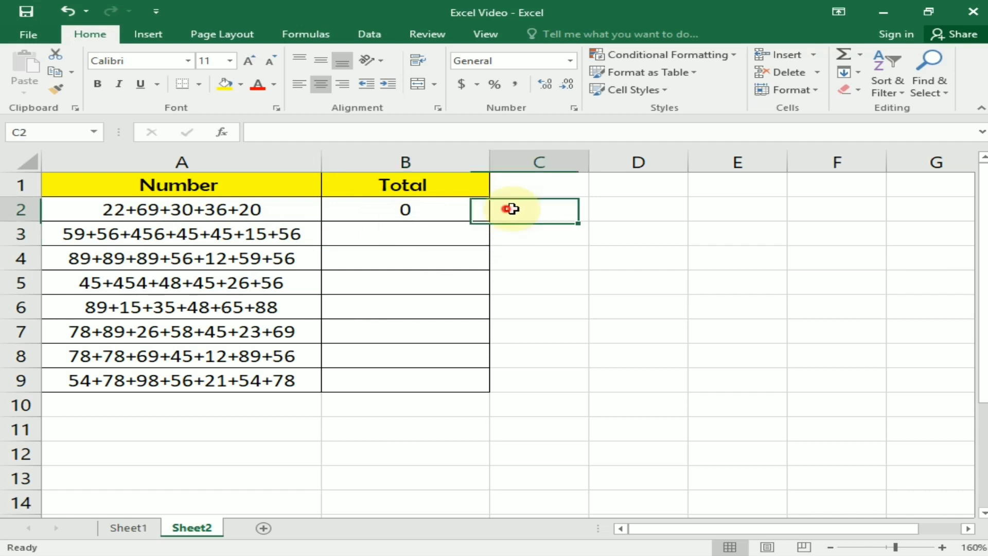
{"action": "left_click", "coordinate": [641, 209]}
Switch to Sheet1, with comma-separated number lists in A2:A9 and an empty Total column
{"action": "left_click", "coordinate": [760, 209]}
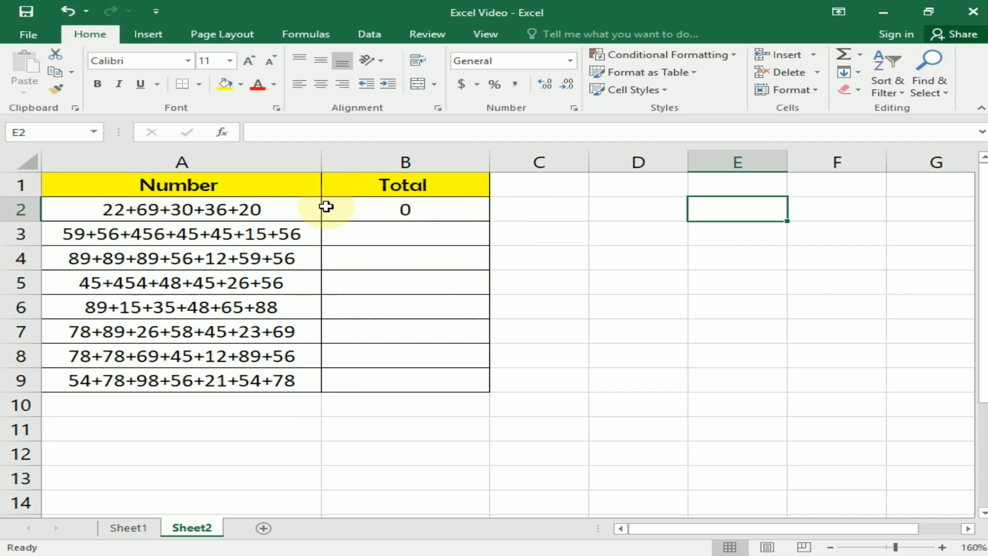
{"action": "left_click", "coordinate": [130, 533]}
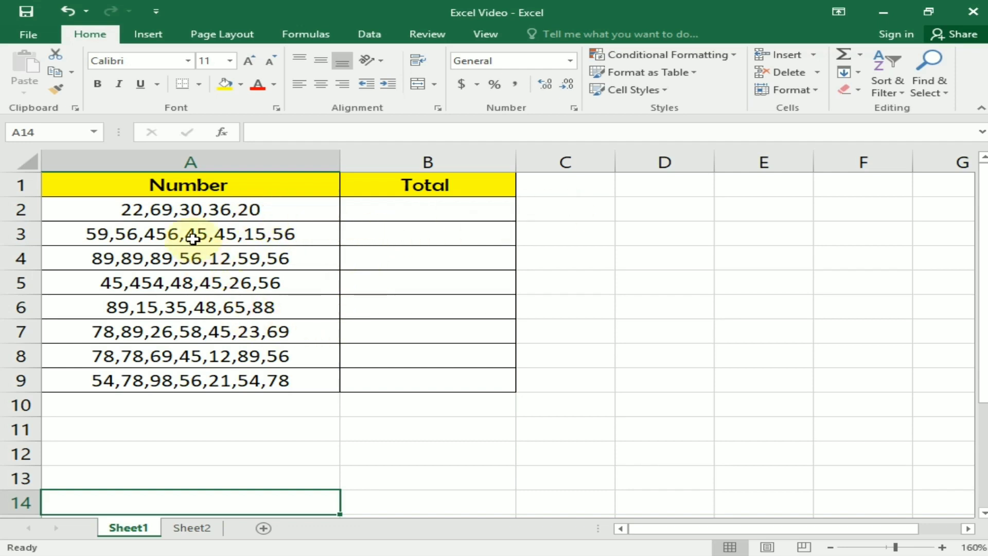
{"action": "left_click", "coordinate": [214, 530]}
{"action": "left_click", "coordinate": [146, 536]}
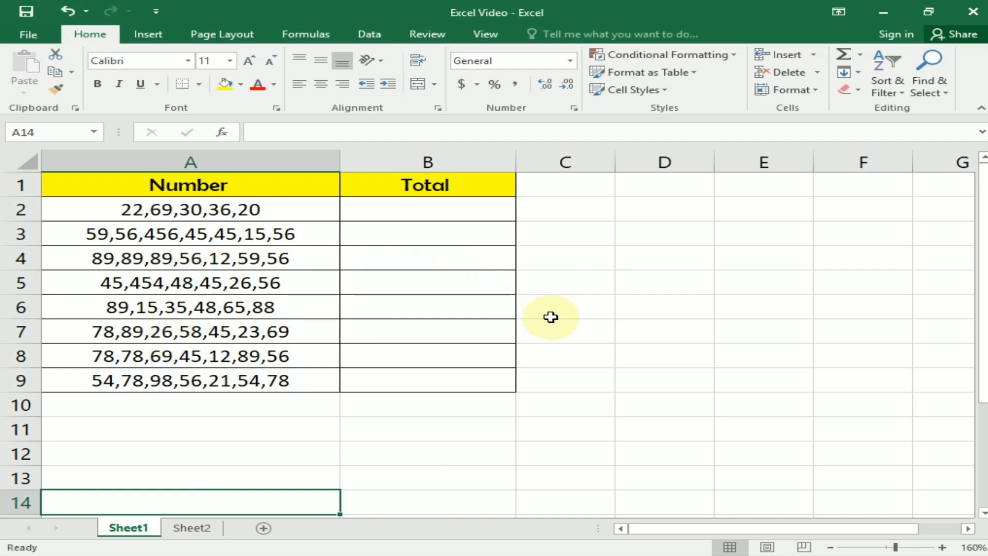
{"action": "left_click", "coordinate": [568, 310]}
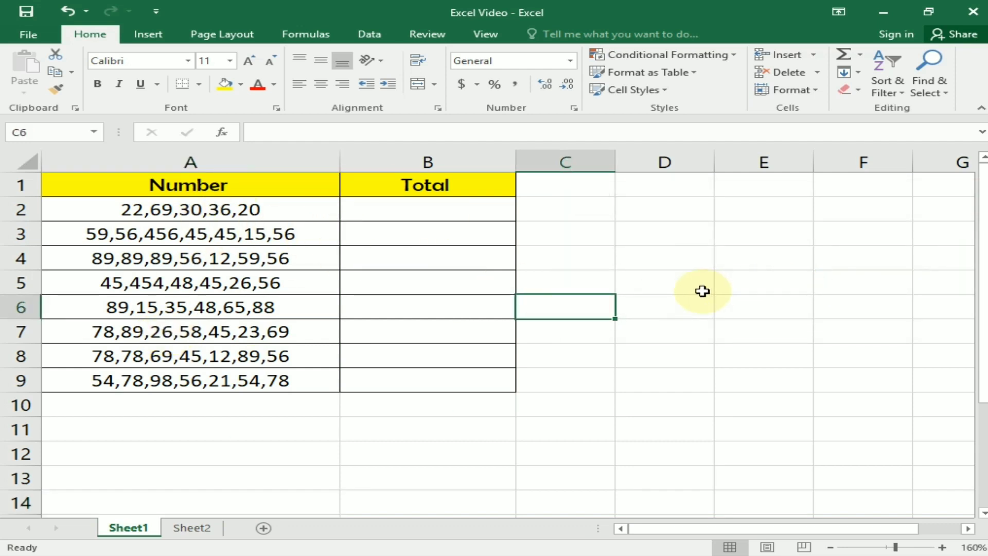
Replace every comma in A2:A9 with a plus sign, making 44 replacements
{"action": "key", "text": "ctrl+h"}
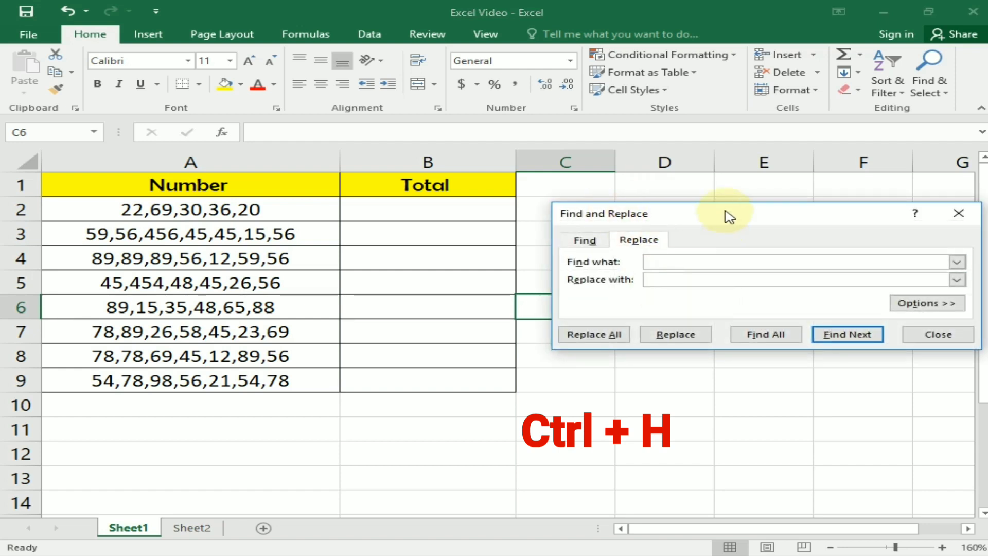
{"action": "left_click_drag", "start_coordinate": [766, 217], "coordinate": [749, 192]}
{"action": "type", "text": "+"}
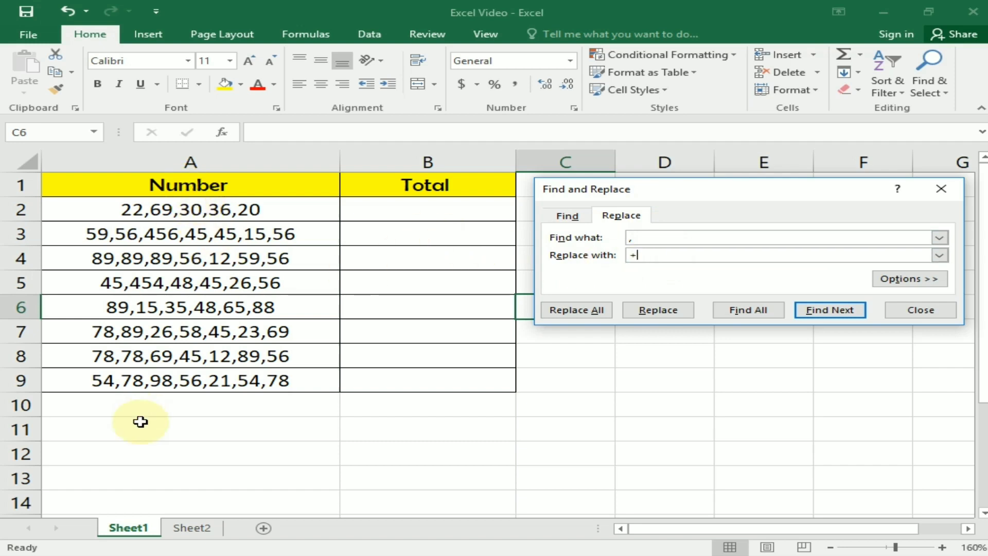
{"action": "left_click", "coordinate": [578, 311]}
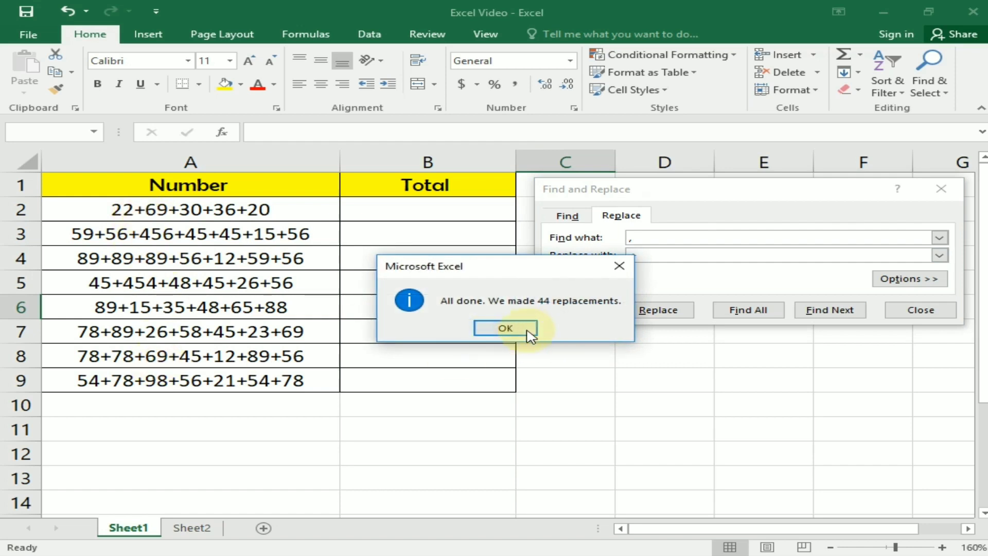
{"action": "left_click", "coordinate": [520, 330]}
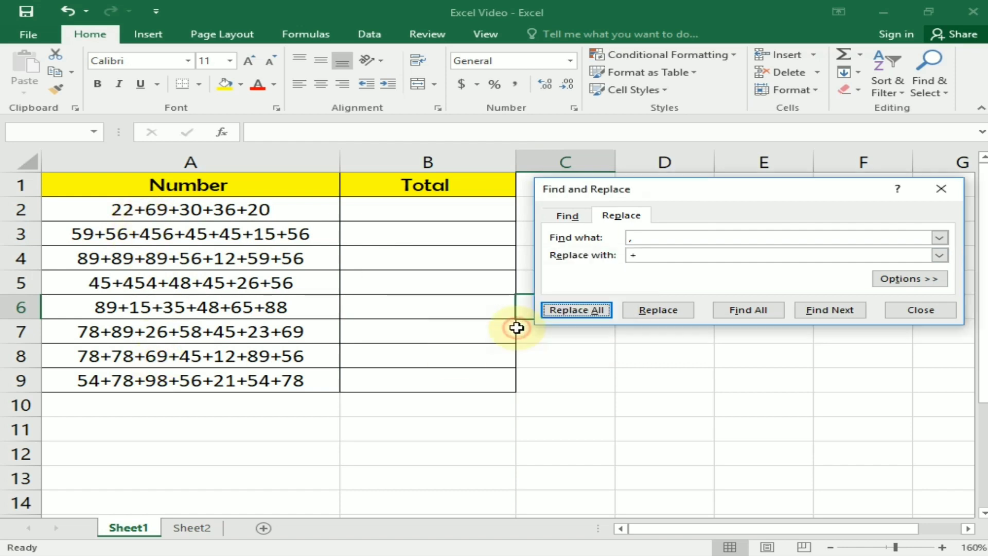
{"action": "left_click", "coordinate": [941, 190]}
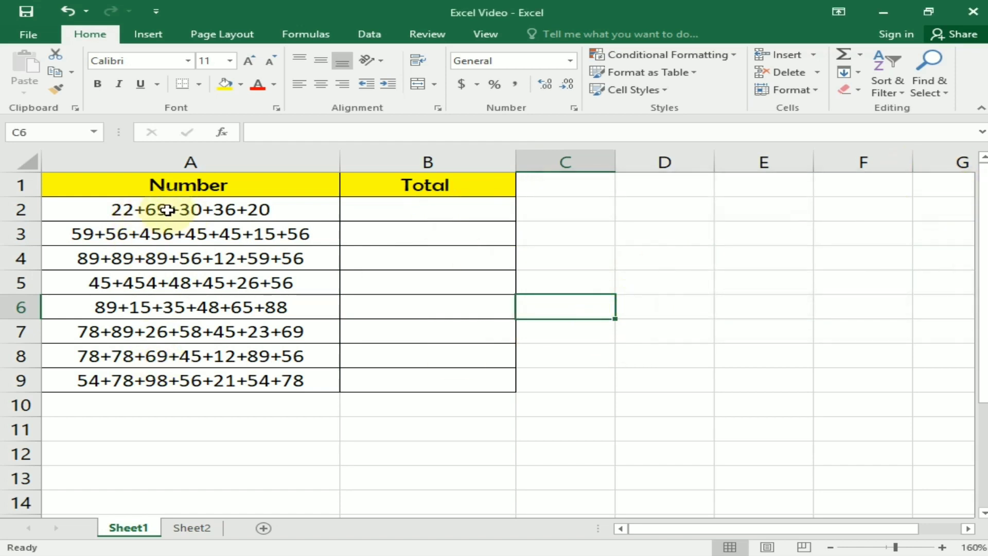
Enter the formula =A2 in cell B2
{"action": "left_click", "coordinate": [433, 211]}
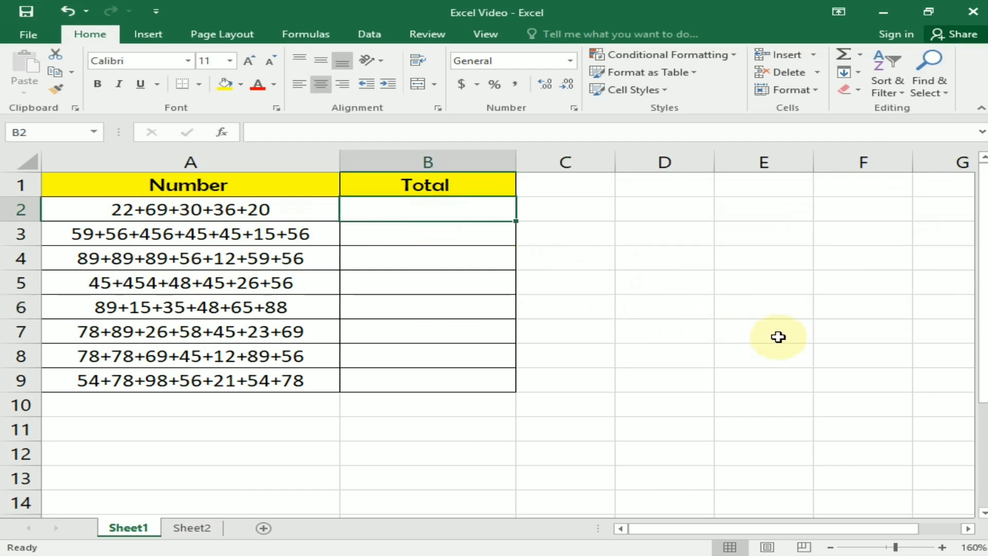
{"action": "type", "text": "="}
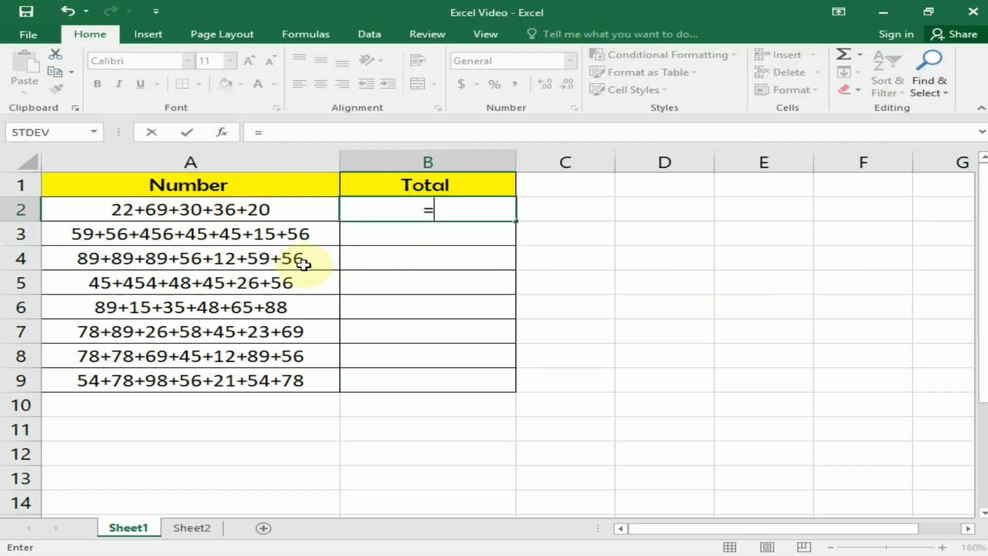
{"action": "left_click", "coordinate": [264, 210]}
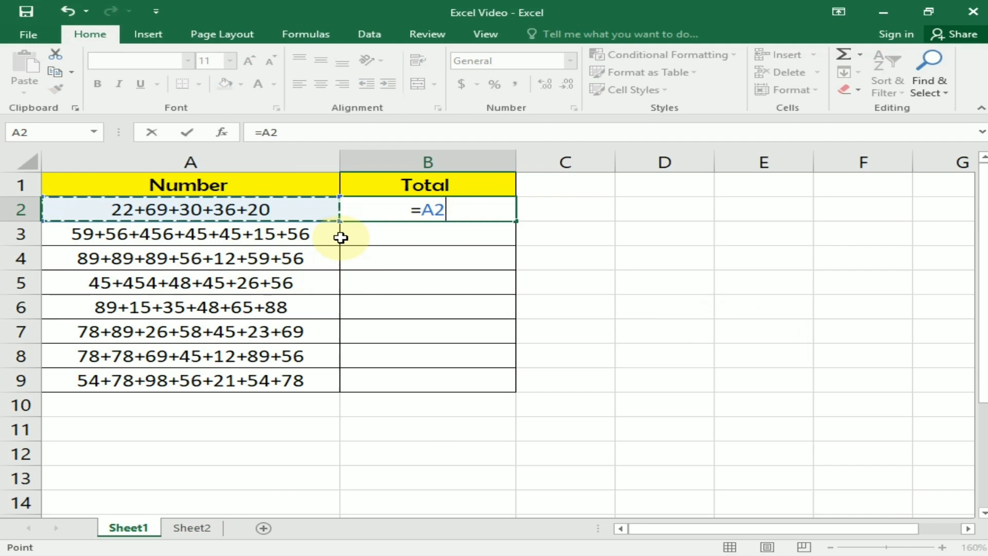
{"action": "key", "text": "Return"}
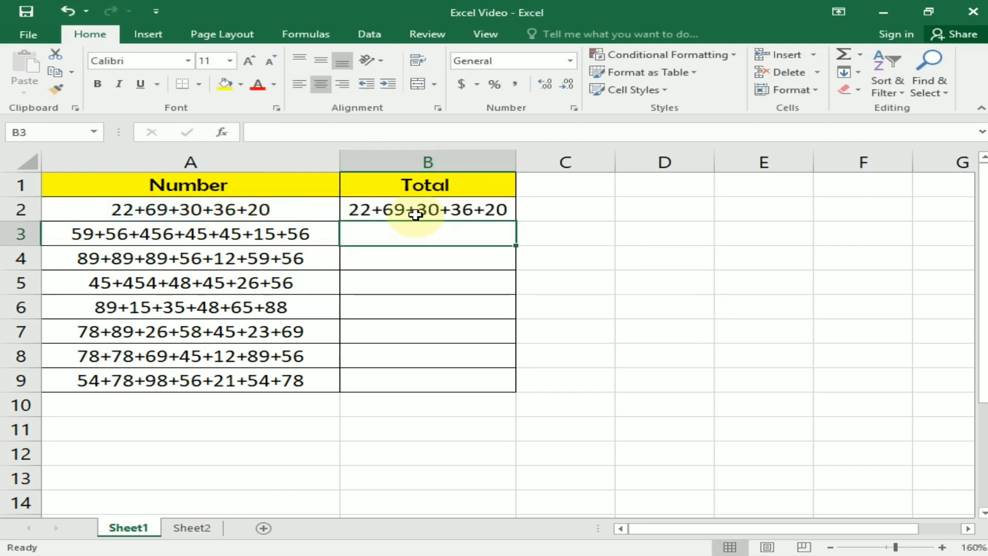
Fill the =A2 formula down through B9, then put B2 back into edit mode
{"action": "left_click", "coordinate": [417, 212]}
{"action": "left_click_drag", "start_coordinate": [515, 222], "coordinate": [491, 391]}
{"action": "left_click", "coordinate": [735, 313]}
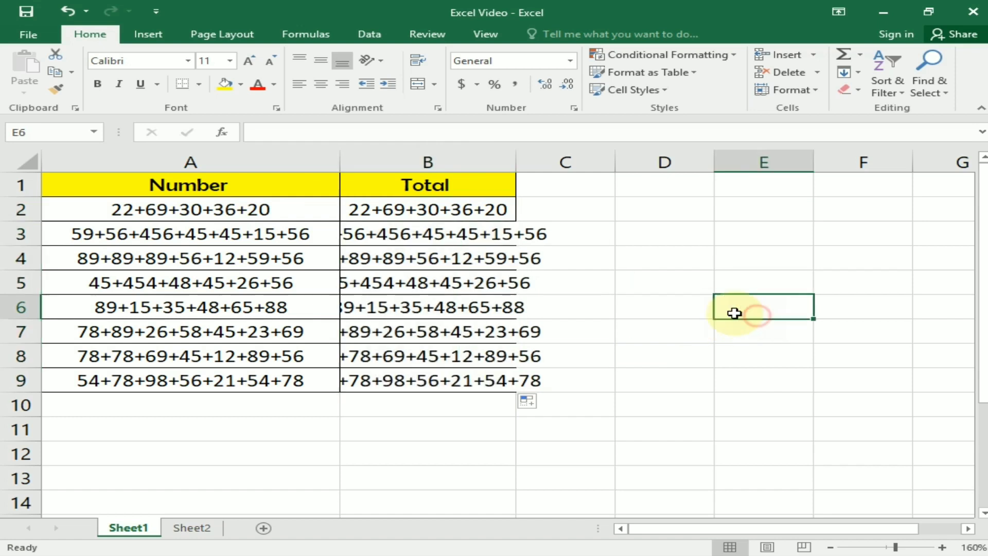
{"action": "left_click", "coordinate": [373, 229]}
{"action": "left_click", "coordinate": [380, 208]}
{"action": "double_click", "coordinate": [380, 208]}
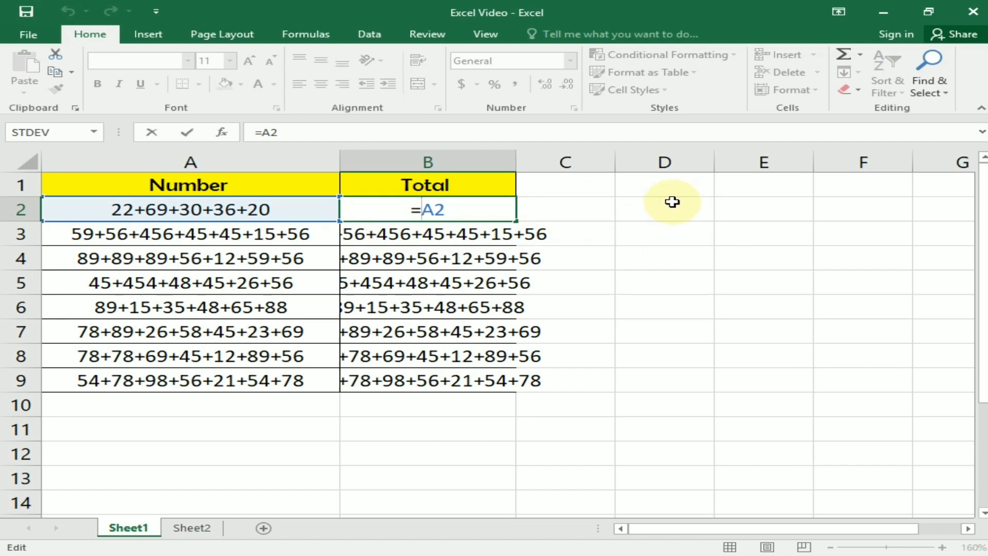
Change B2 to ="="&A2 and fill it down through B9
{"action": "type", "text": "\"="}
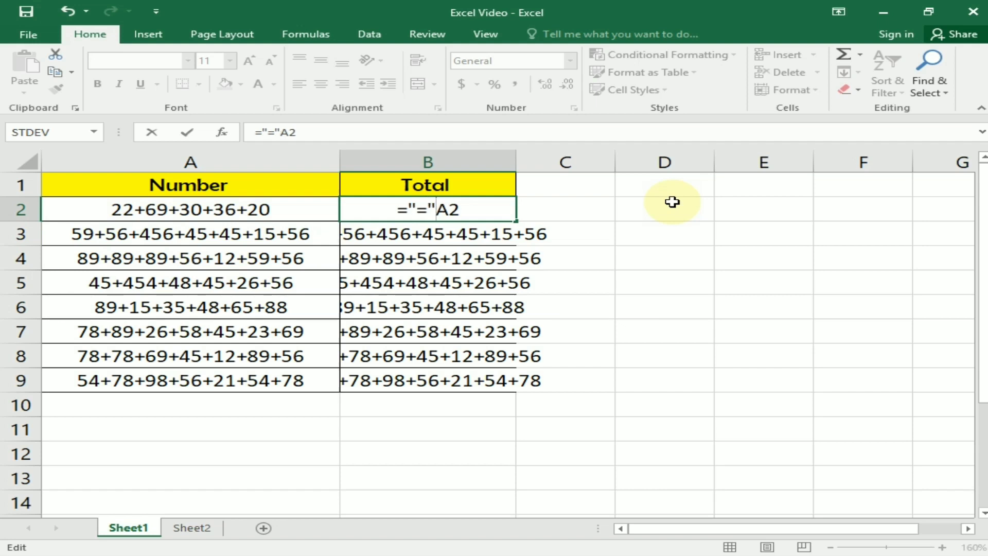
{"action": "type", "text": "&"}
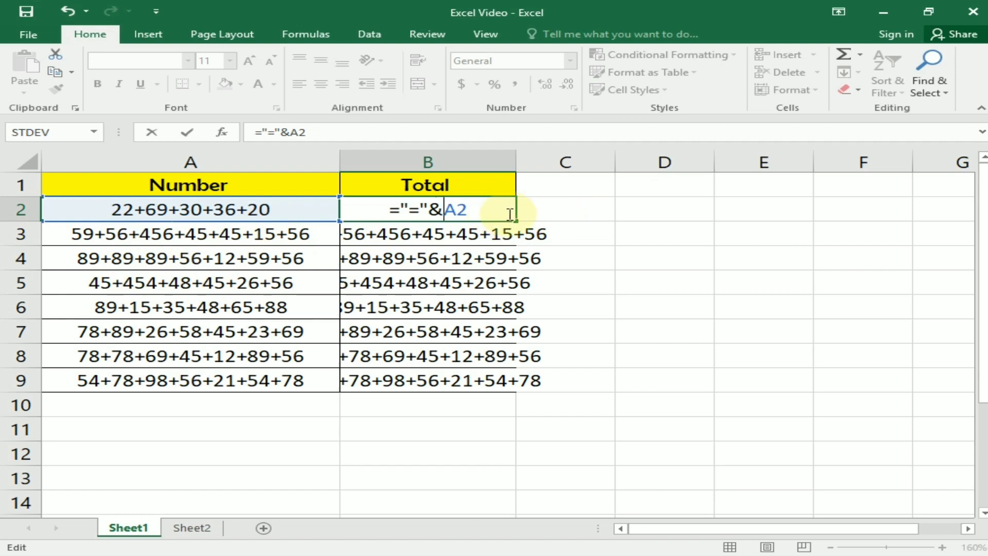
{"action": "key", "text": "Return"}
{"action": "left_click", "coordinate": [441, 209]}
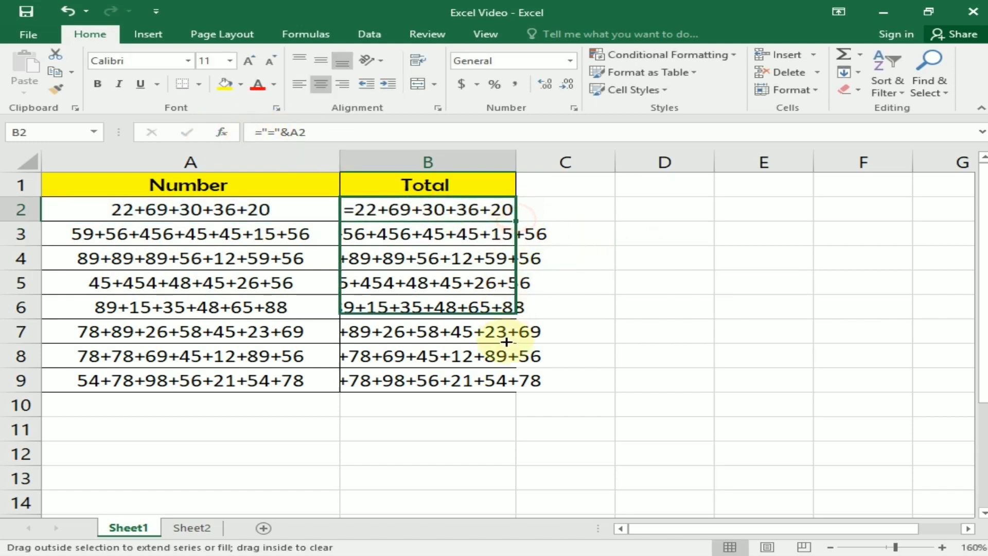
{"action": "left_click_drag", "start_coordinate": [516, 220], "coordinate": [510, 383]}
{"action": "left_click", "coordinate": [731, 337]}
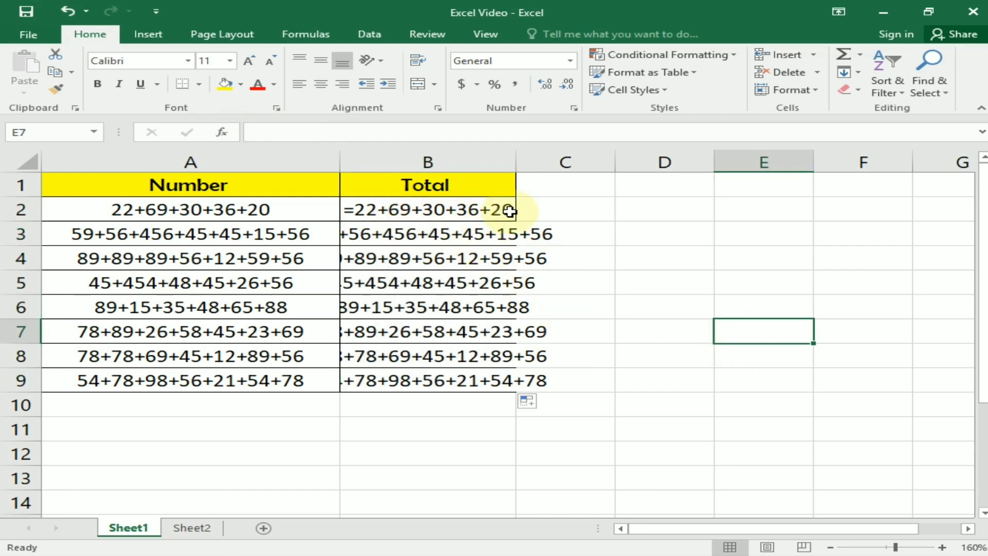
{"action": "left_click", "coordinate": [425, 214]}
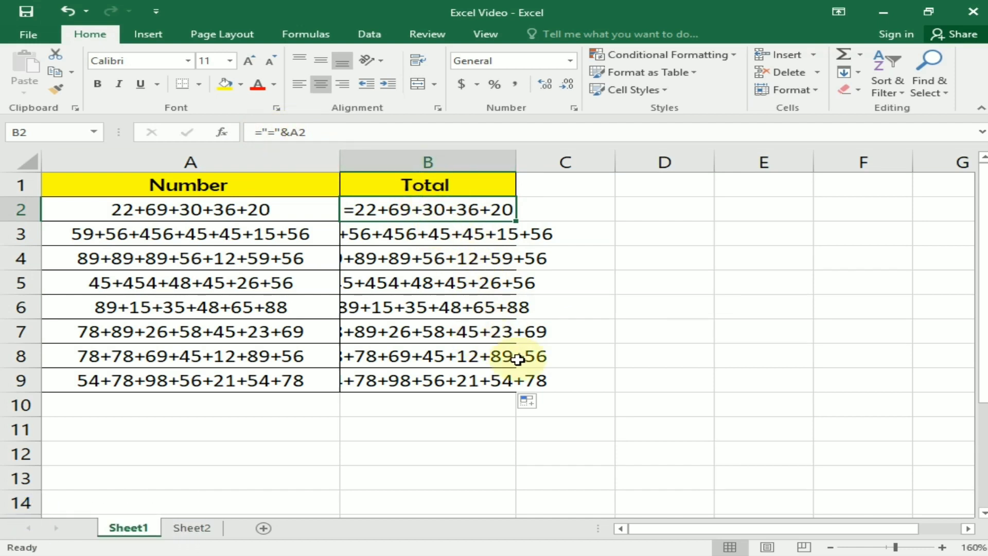
Copy B2:B9 and paste as values, leaving static text like =22+69+30+36+20
{"action": "left_click", "coordinate": [528, 329]}
{"action": "left_click_drag", "start_coordinate": [430, 210], "coordinate": [442, 381]}
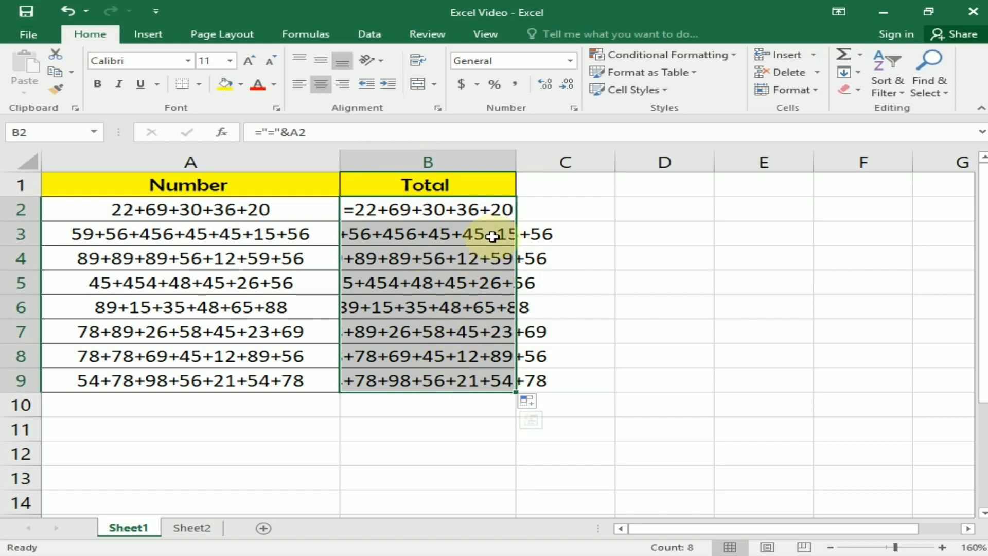
{"action": "key", "text": "ctrl+c"}
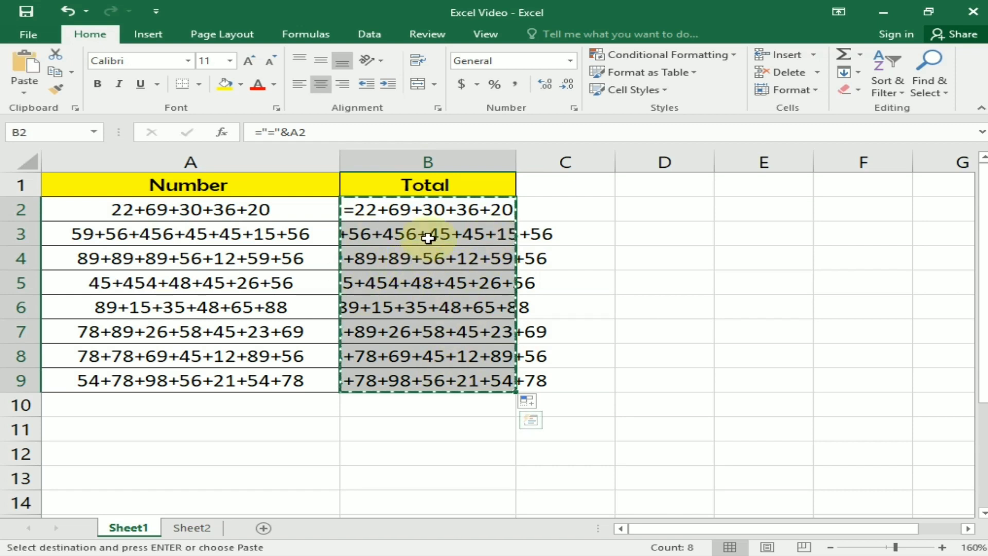
{"action": "right_click", "coordinate": [467, 207]}
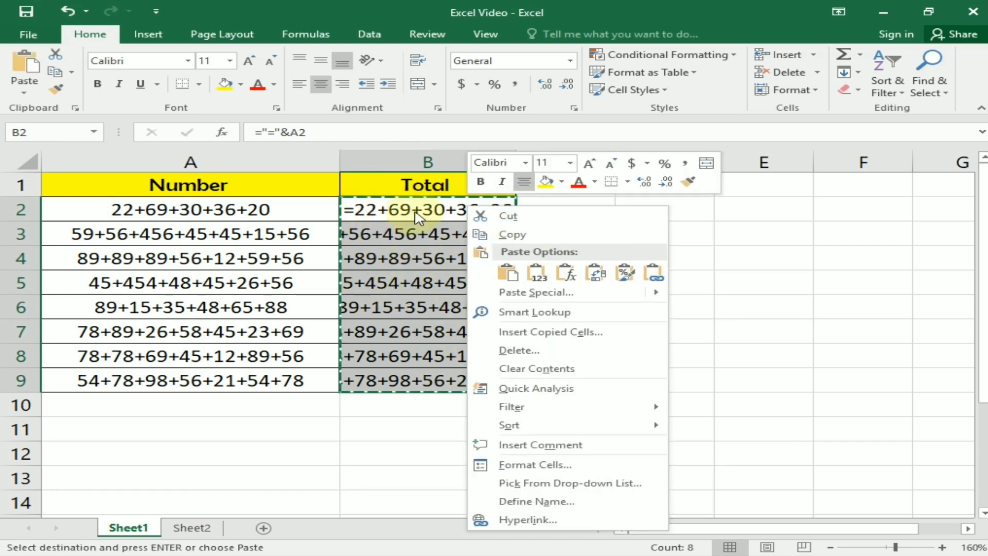
{"action": "left_click", "coordinate": [539, 278]}
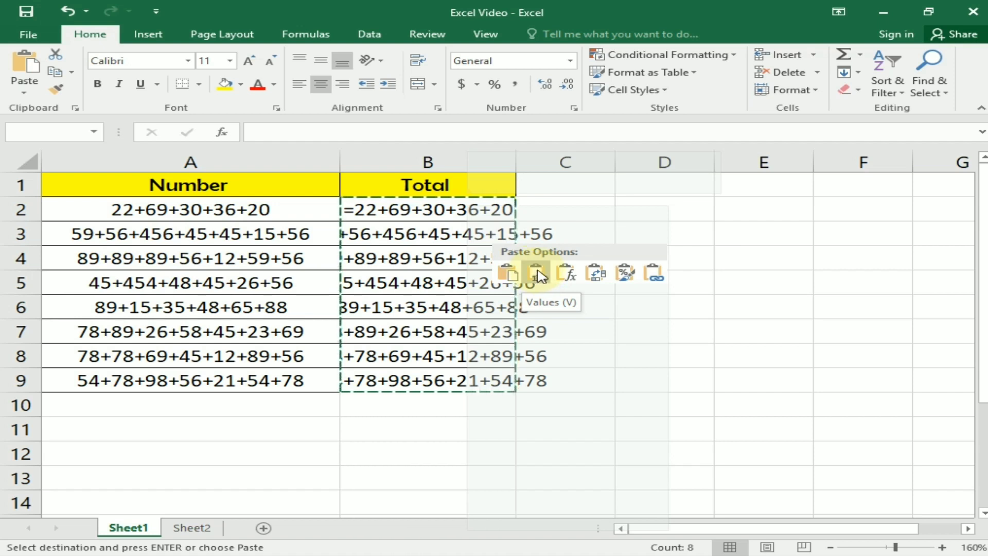
{"action": "left_click", "coordinate": [392, 236]}
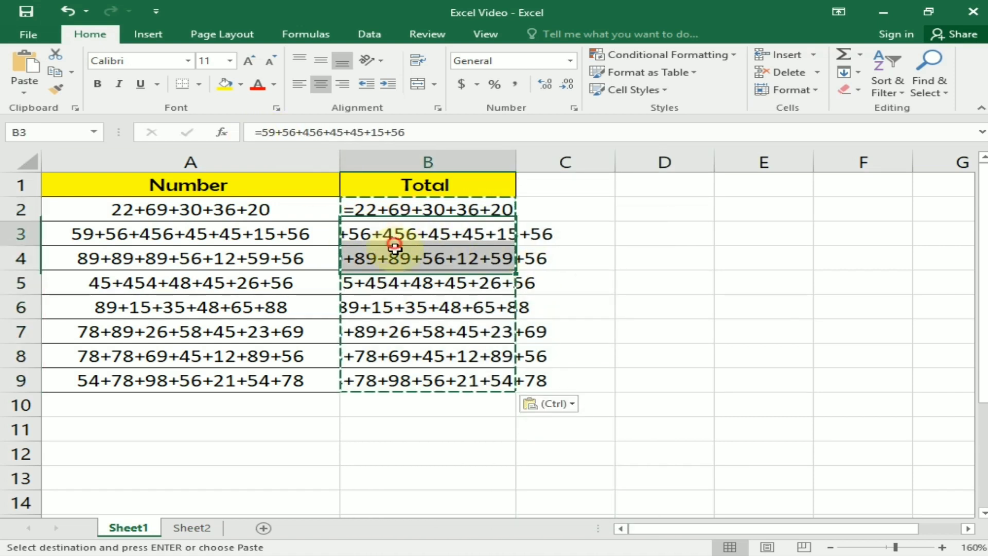
{"action": "left_click", "coordinate": [393, 281]}
{"action": "left_click", "coordinate": [414, 303]}
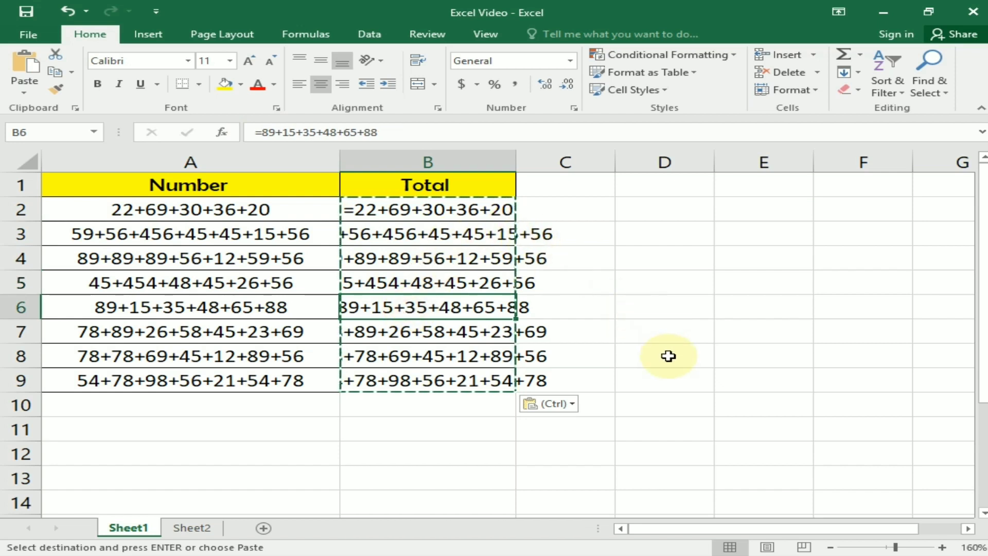
{"action": "left_click", "coordinate": [696, 364]}
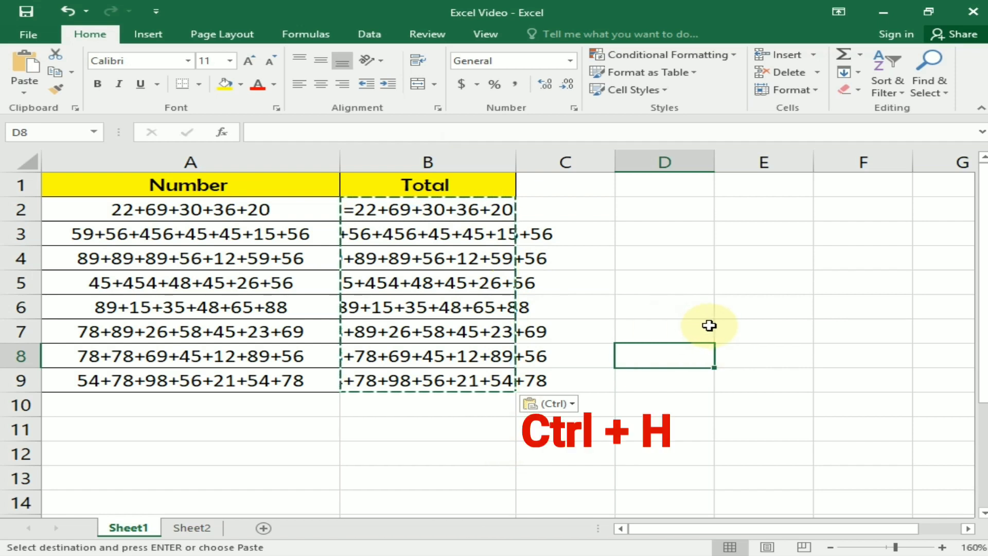
Replace = with = so B2:B9 calculate sums like 177, 732 and 439
{"action": "key", "text": "ctrl+h"}
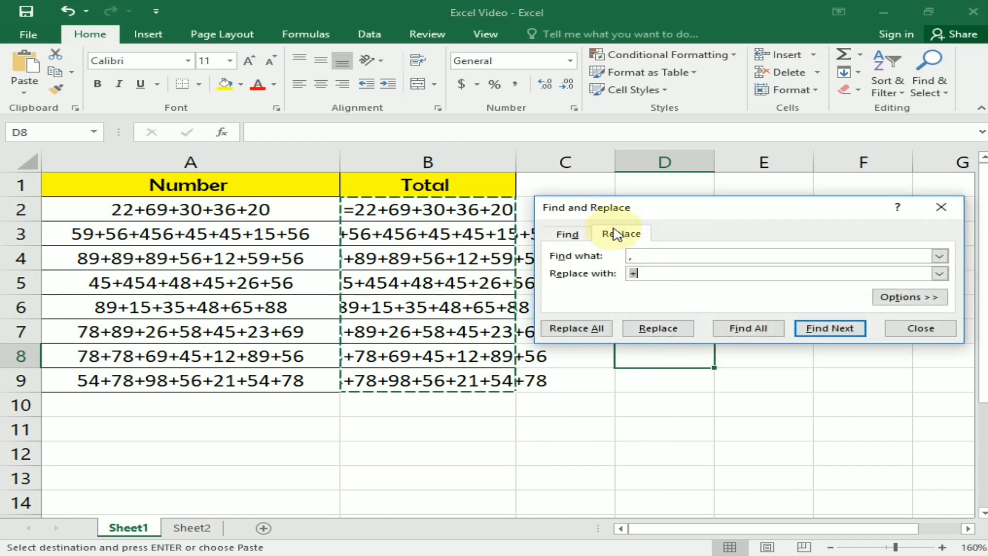
{"action": "double_click", "coordinate": [644, 256]}
{"action": "type", "text": "="}
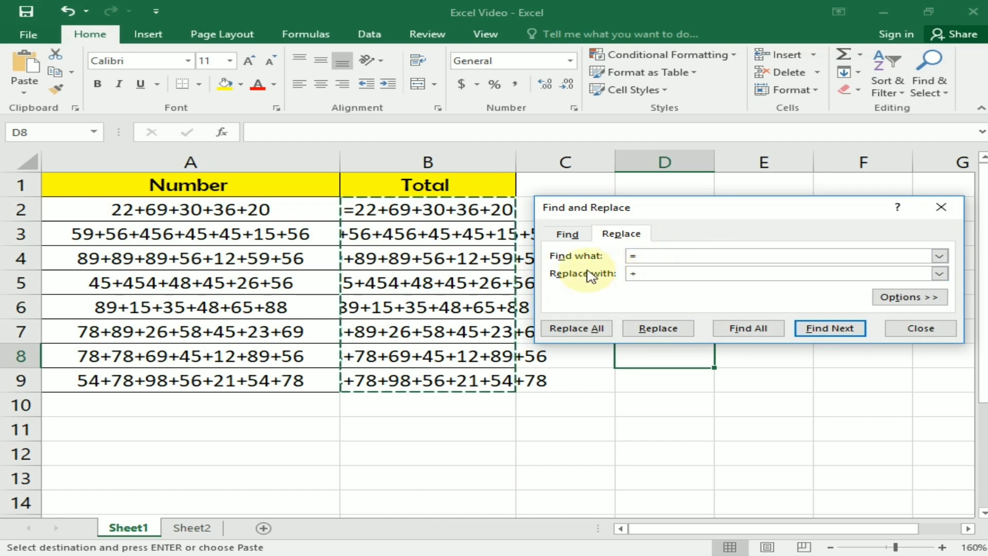
{"action": "double_click", "coordinate": [668, 273]}
{"action": "type", "text": "="}
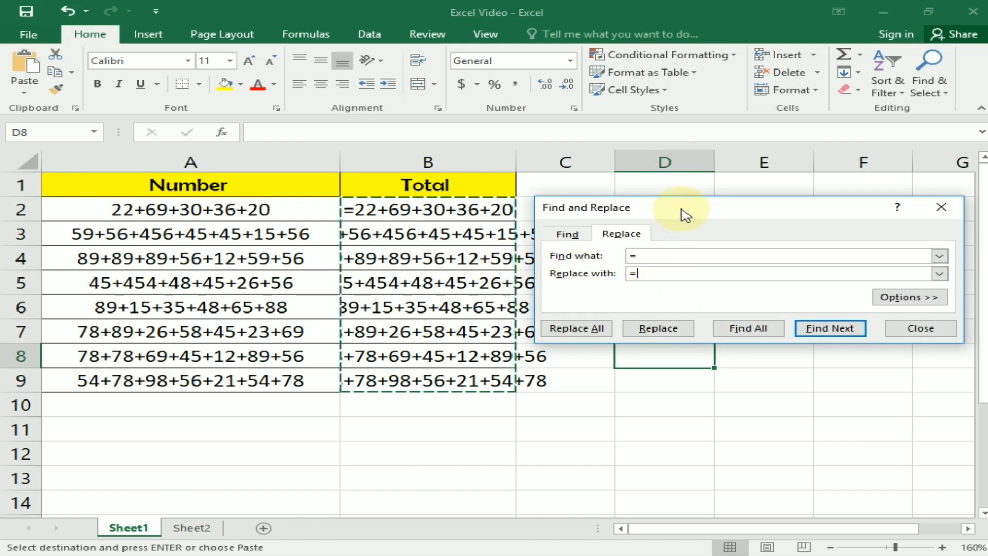
{"action": "left_click_drag", "start_coordinate": [684, 221], "coordinate": [720, 184]}
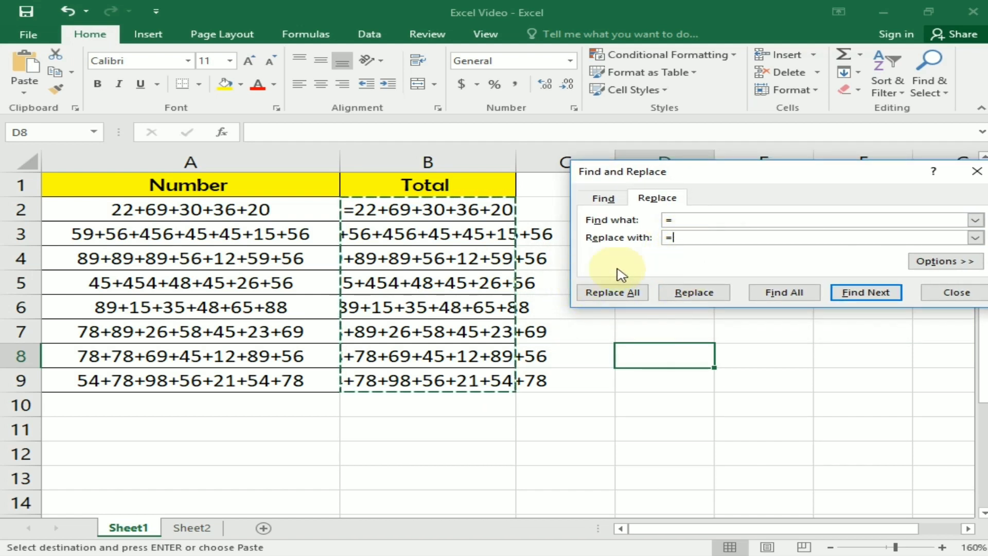
{"action": "left_click", "coordinate": [633, 293]}
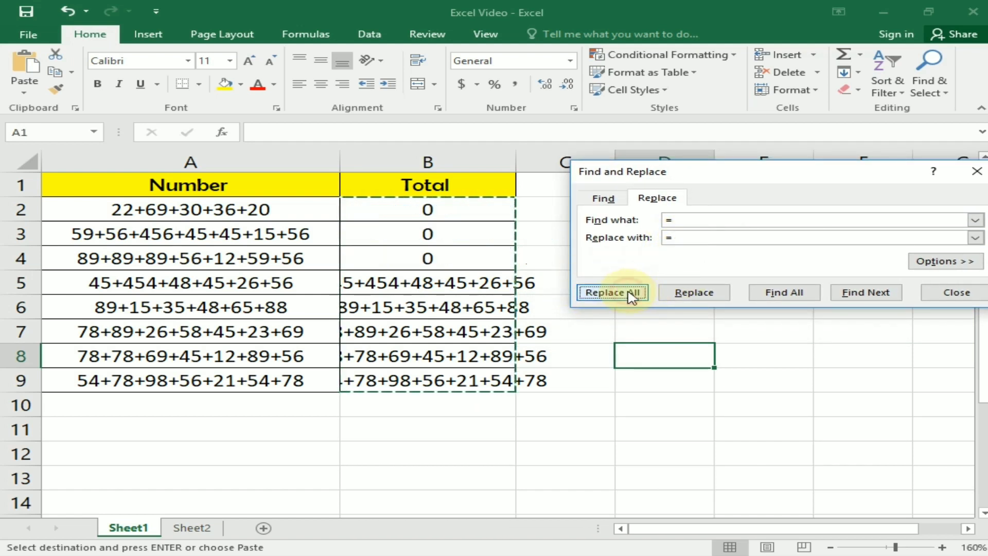
{"action": "left_click", "coordinate": [494, 328]}
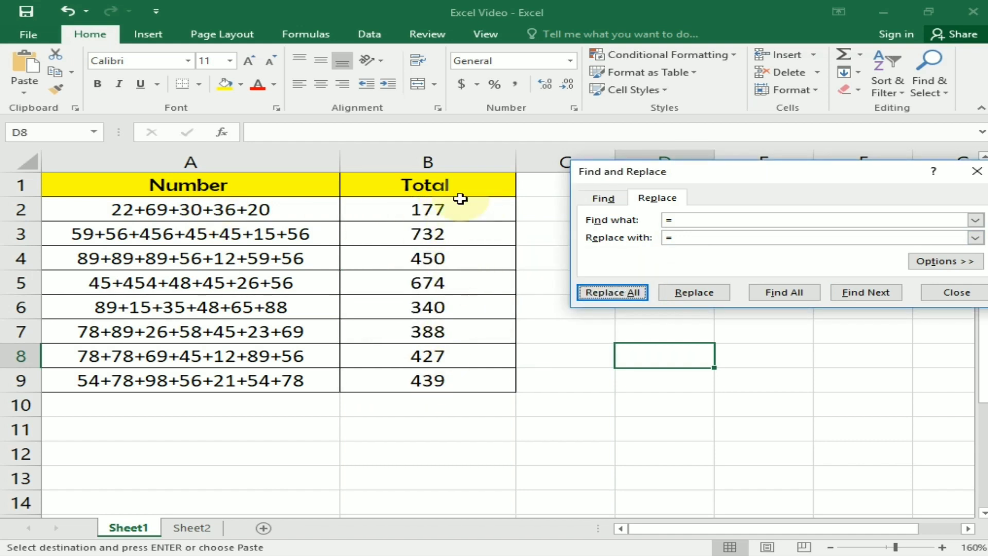
{"action": "key", "text": "ctrl+z"}
{"action": "left_click", "coordinate": [664, 271]}
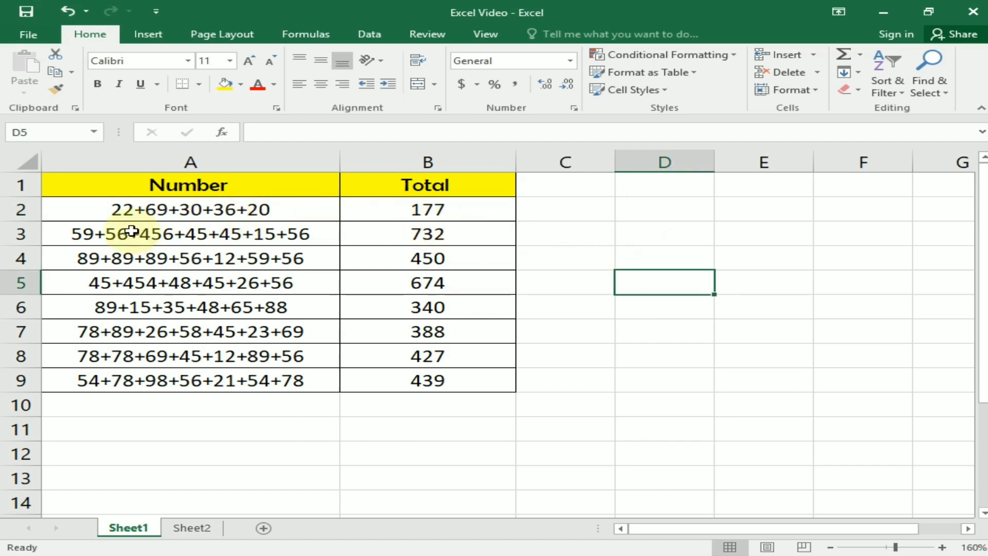
{"action": "left_click", "coordinate": [559, 210]}
{"action": "type", "text": "22"}
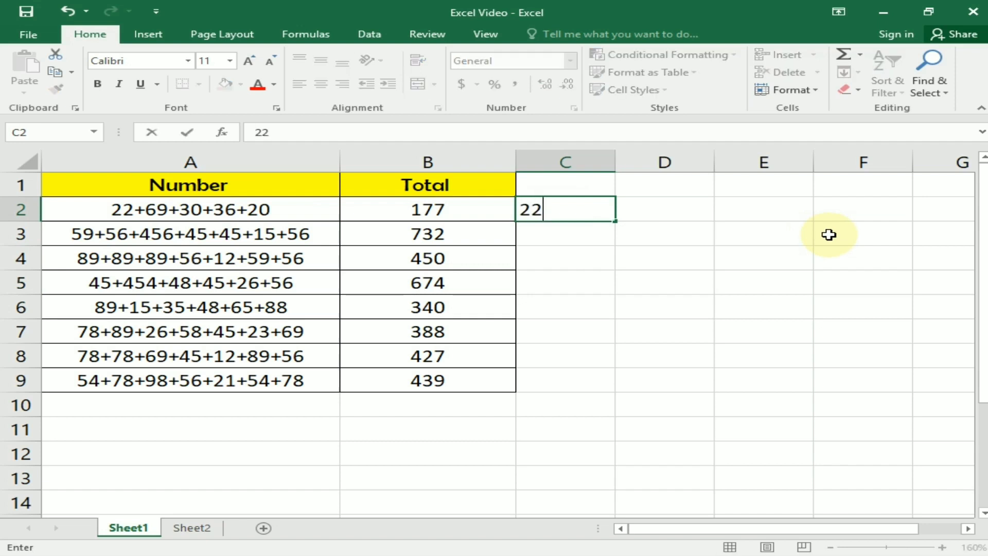
{"action": "key", "text": "Return"}
{"action": "type", "text": "69"}
{"action": "key", "text": "Return"}
{"action": "type", "text": "30"}
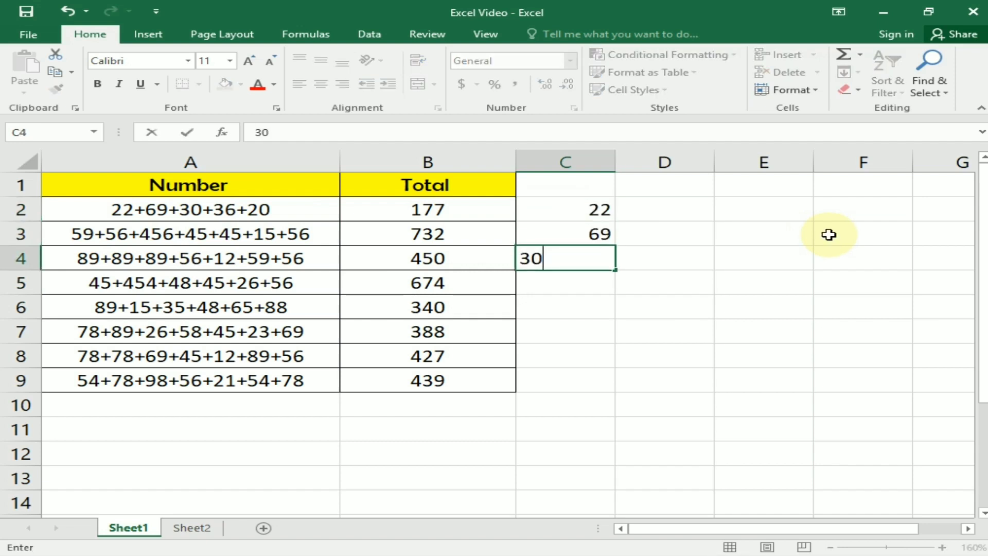
{"action": "key", "text": "Return"}
{"action": "type", "text": "36"}
{"action": "key", "text": "Return"}
{"action": "type", "text": "20"}
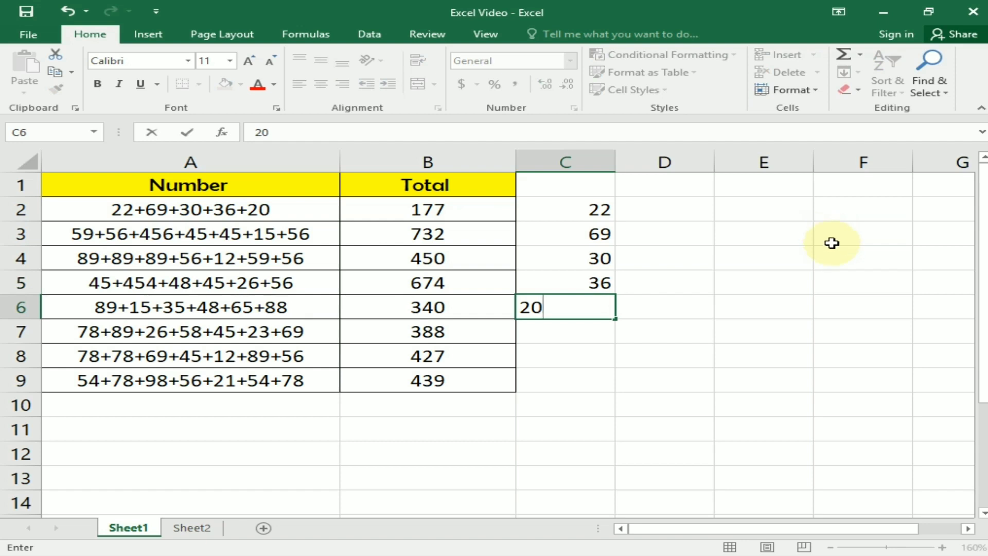
{"action": "left_click", "coordinate": [741, 307]}
{"action": "left_click_drag", "start_coordinate": [599, 206], "coordinate": [599, 308]}
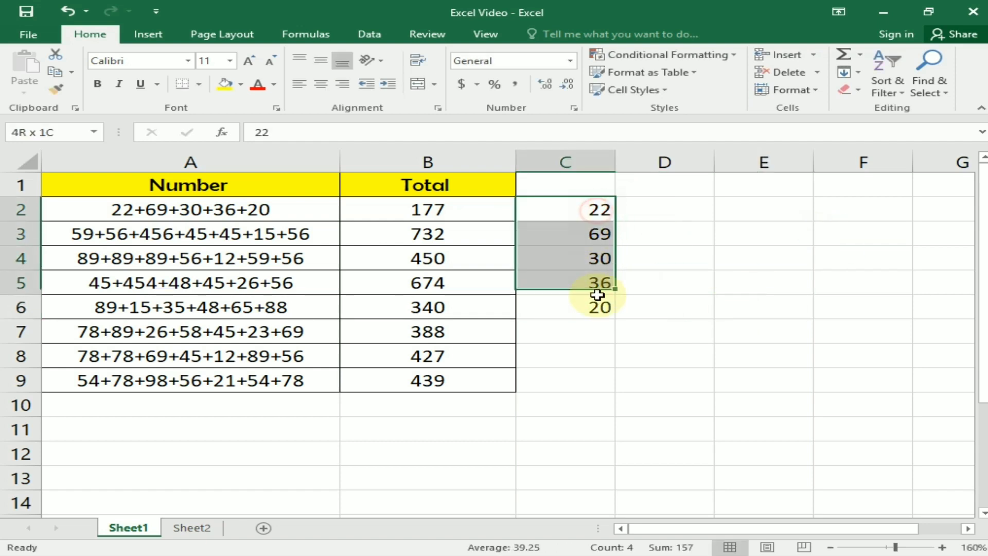
{"action": "left_click", "coordinate": [861, 54]}
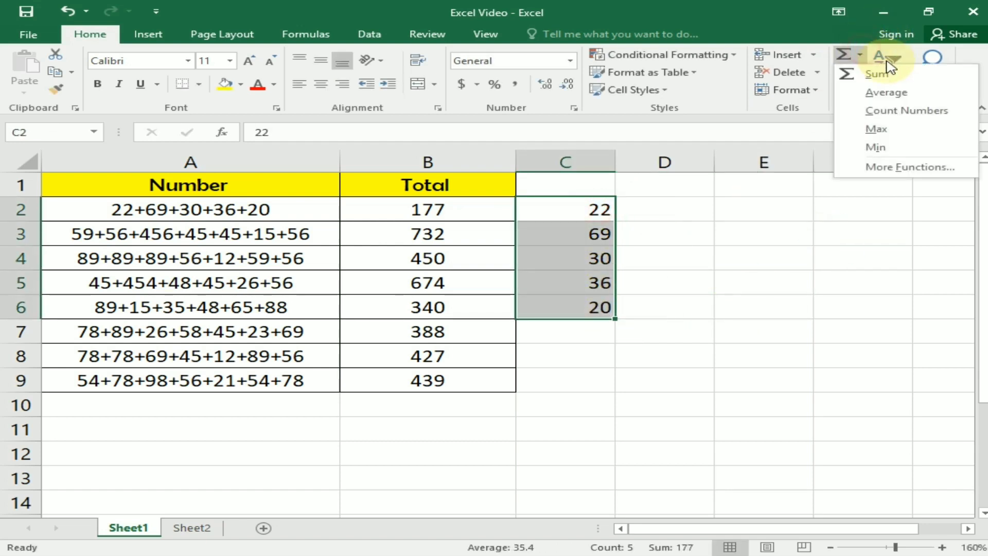
{"action": "left_click", "coordinate": [884, 72]}
{"action": "left_click", "coordinate": [728, 276]}
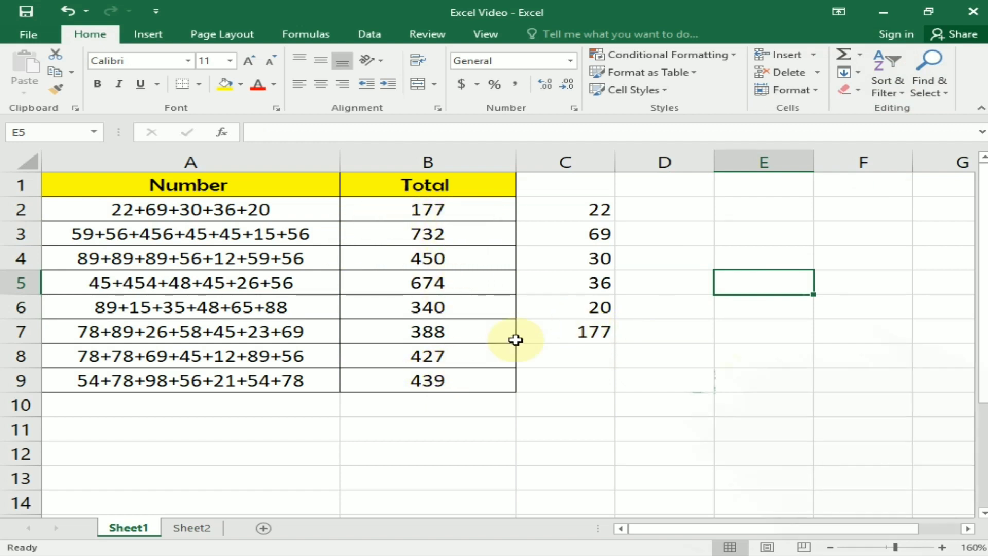
{"action": "key", "text": "ctrl+z"}
{"action": "left_click", "coordinate": [741, 340]}
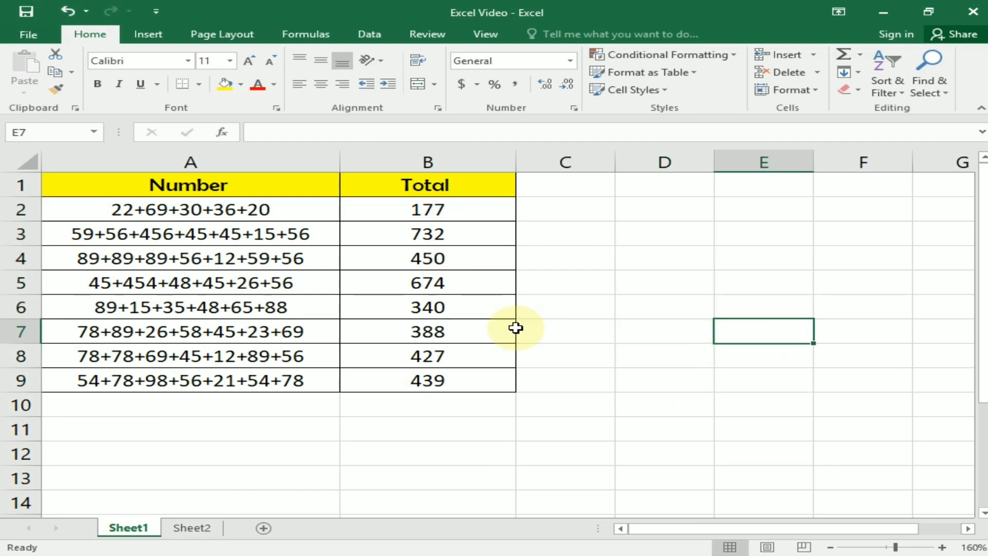